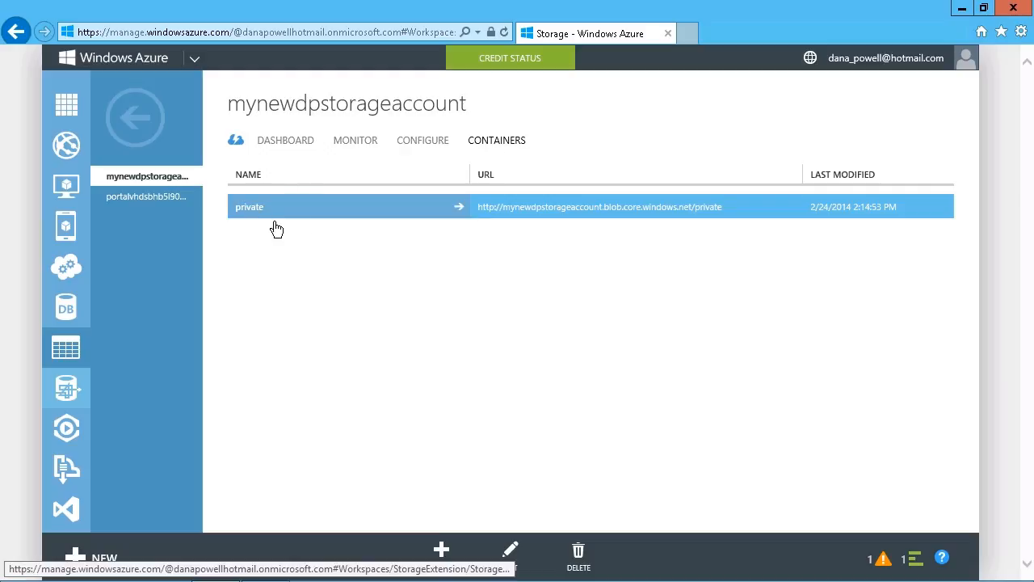
# Create a storage container named public with Public Blob access, and open it
pyautogui.click(443, 558)
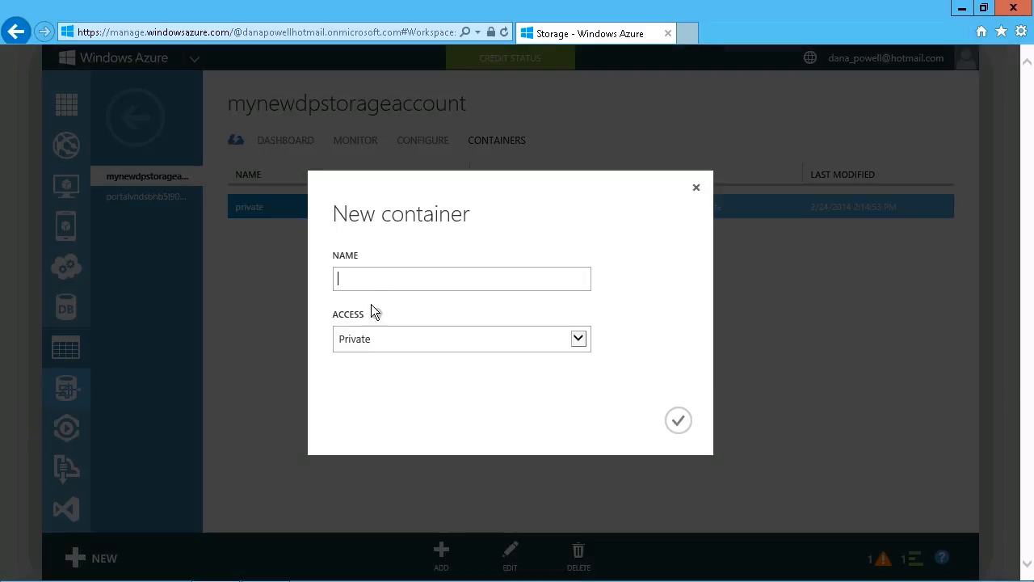
pyautogui.write('public')
pyautogui.click(579, 339)
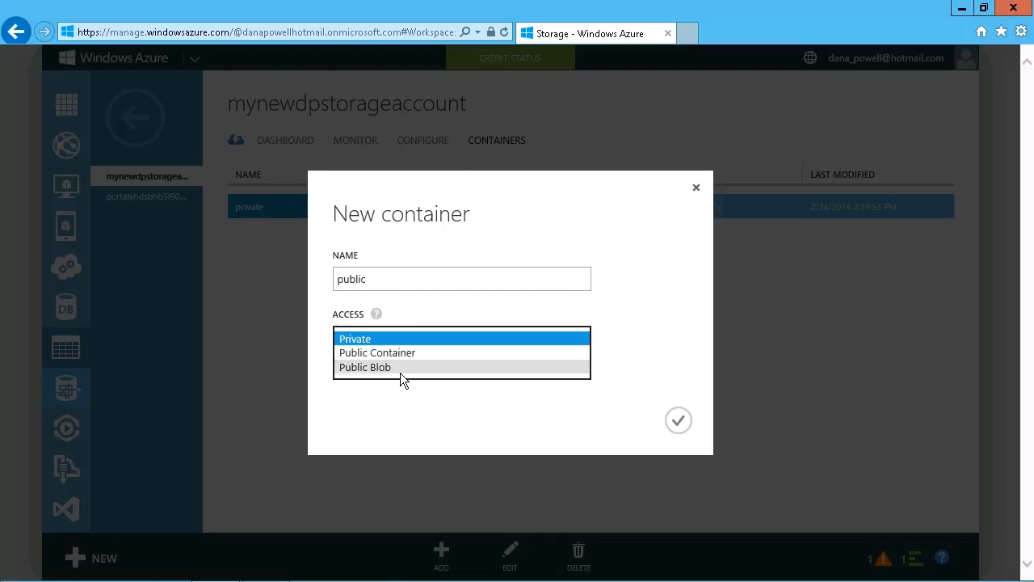
pyautogui.click(379, 371)
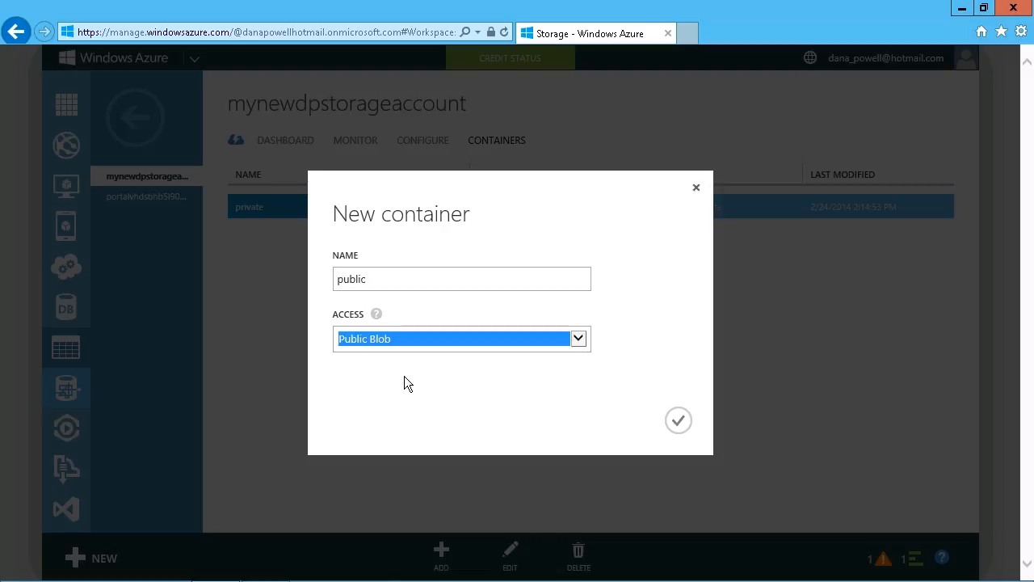
pyautogui.click(683, 431)
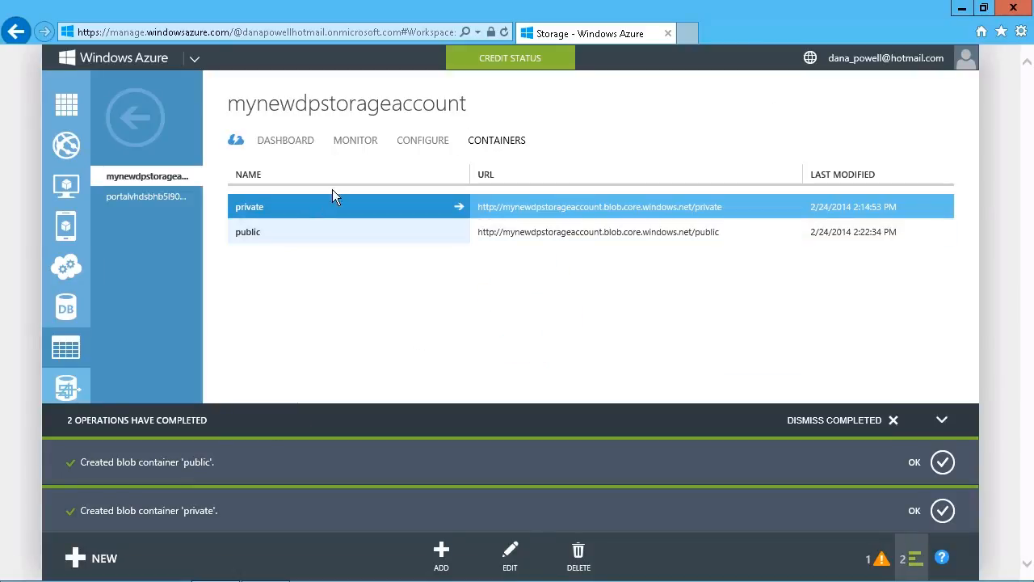
pyautogui.click(261, 242)
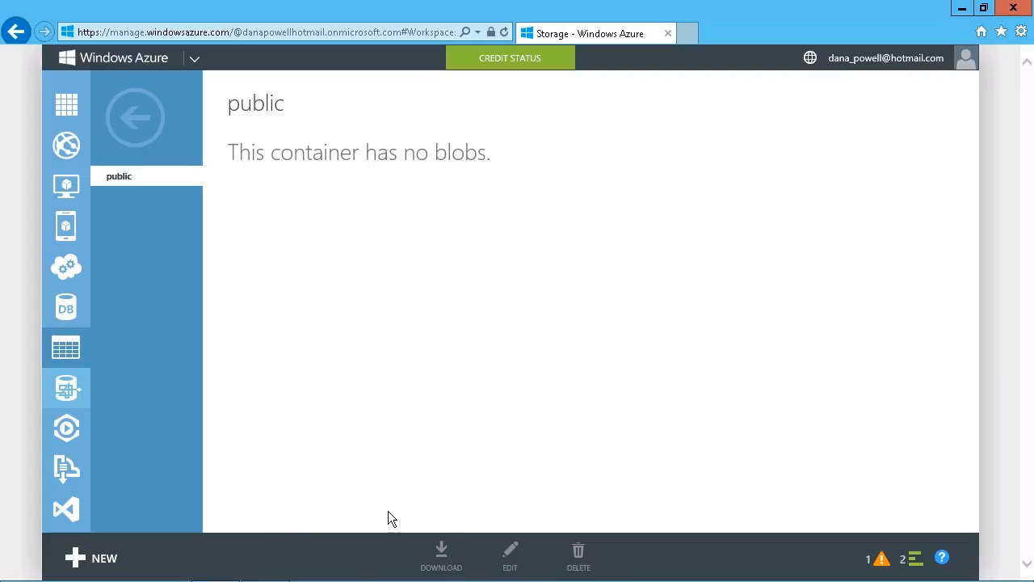
# Switch to Azure Storage Explorer, refresh the container list, and upload MyFile.txt from the Desktop to the public container
pyautogui.click(271, 576)
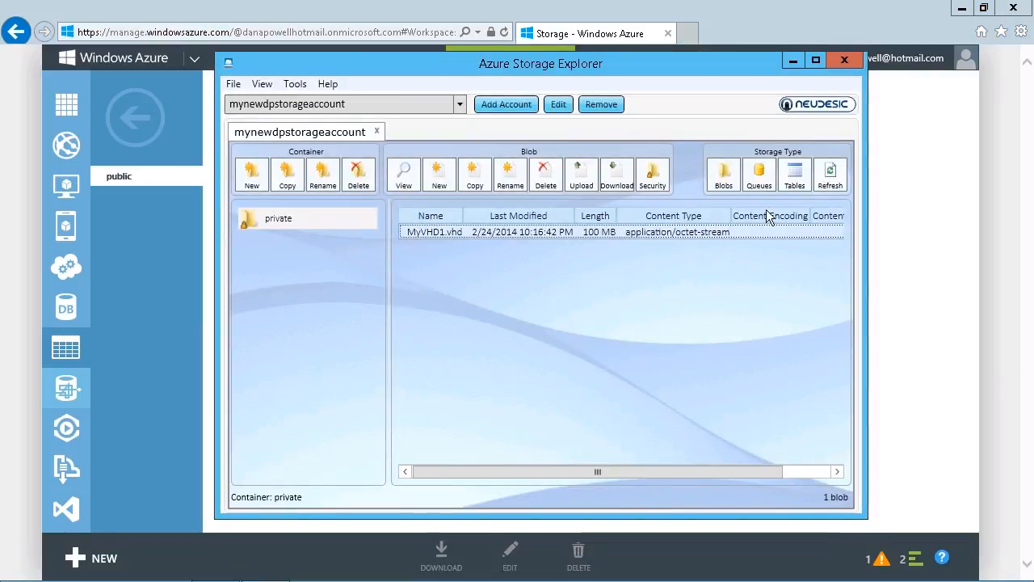
pyautogui.click(832, 185)
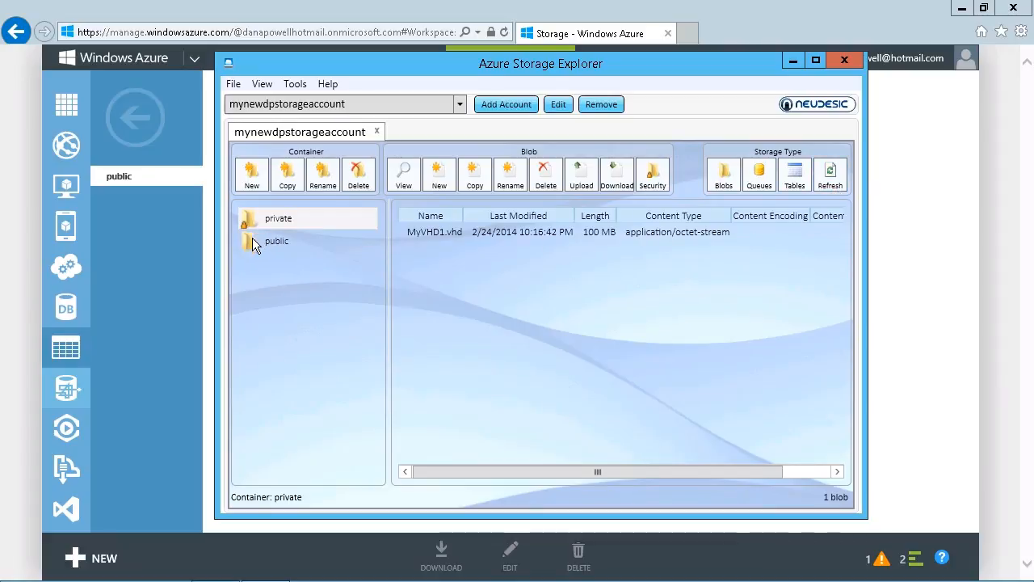
pyautogui.click(276, 245)
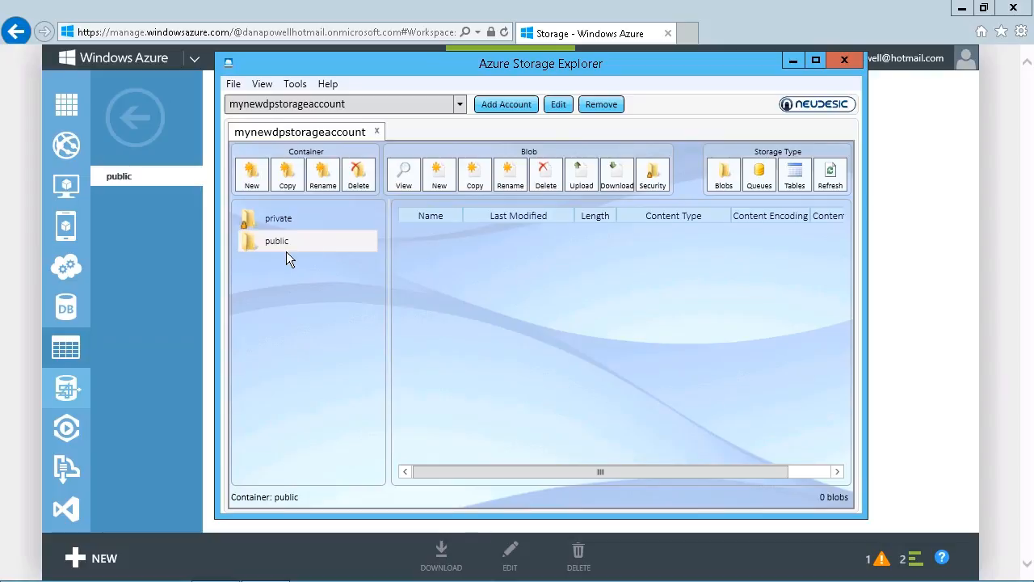
pyautogui.click(588, 187)
pyautogui.moveTo(731, 305); pyautogui.dragTo(730, 325)
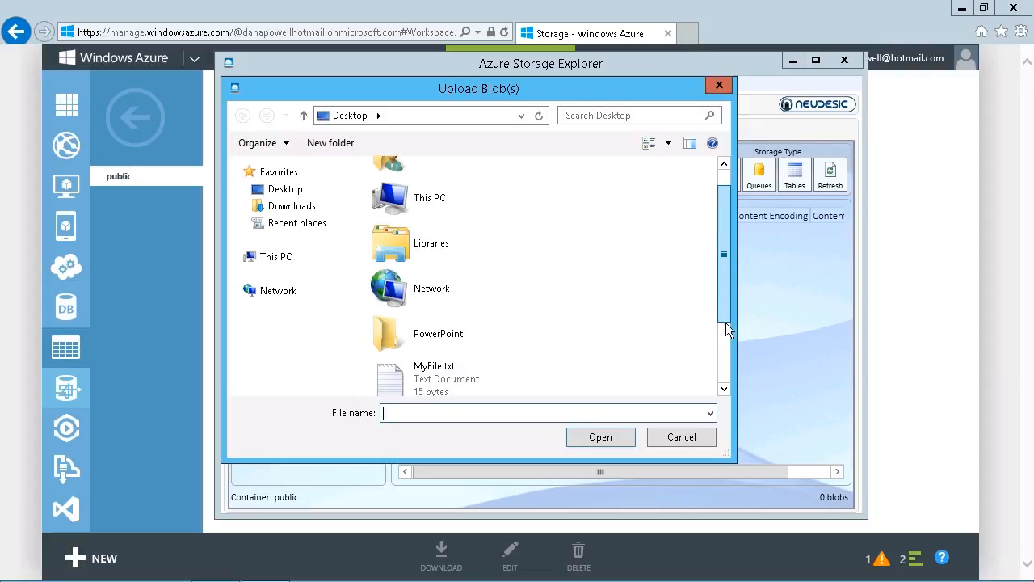
pyautogui.click(445, 383)
pyautogui.click(600, 436)
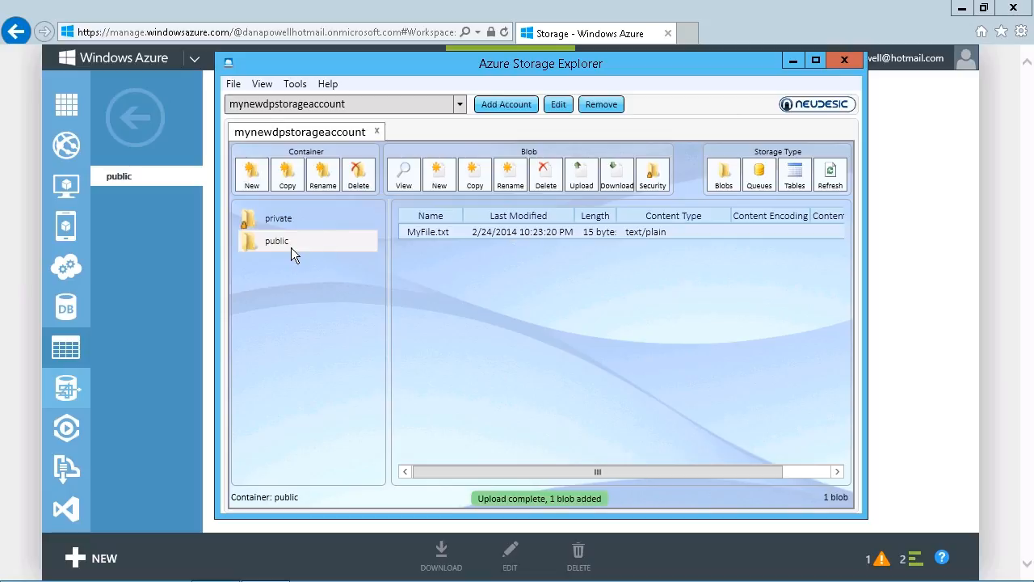
# Open the details of the MyFile.txt blob, view its absolute URI in the browser, and close that page
pyautogui.doubleClick(451, 239)
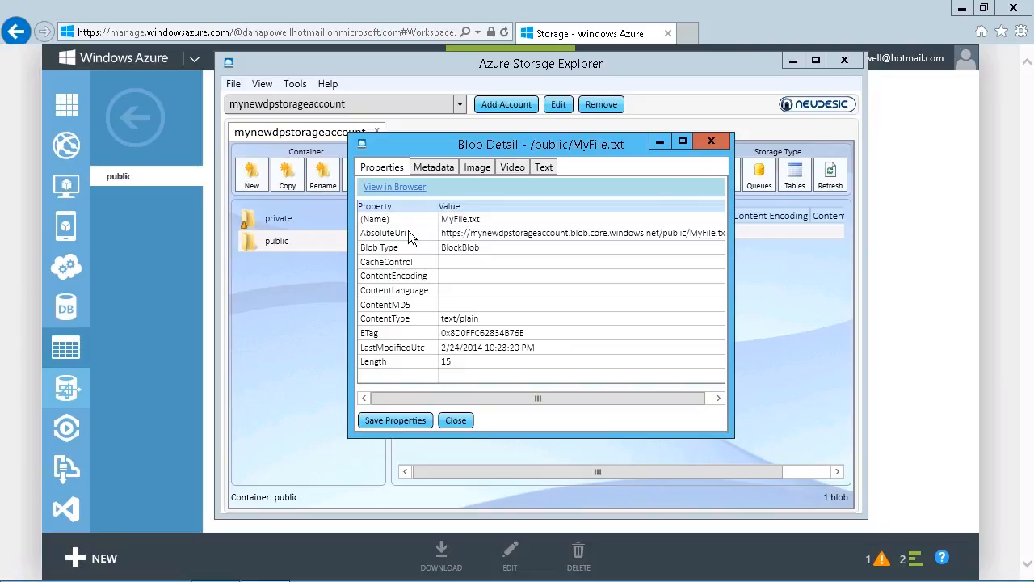
pyautogui.click(452, 237)
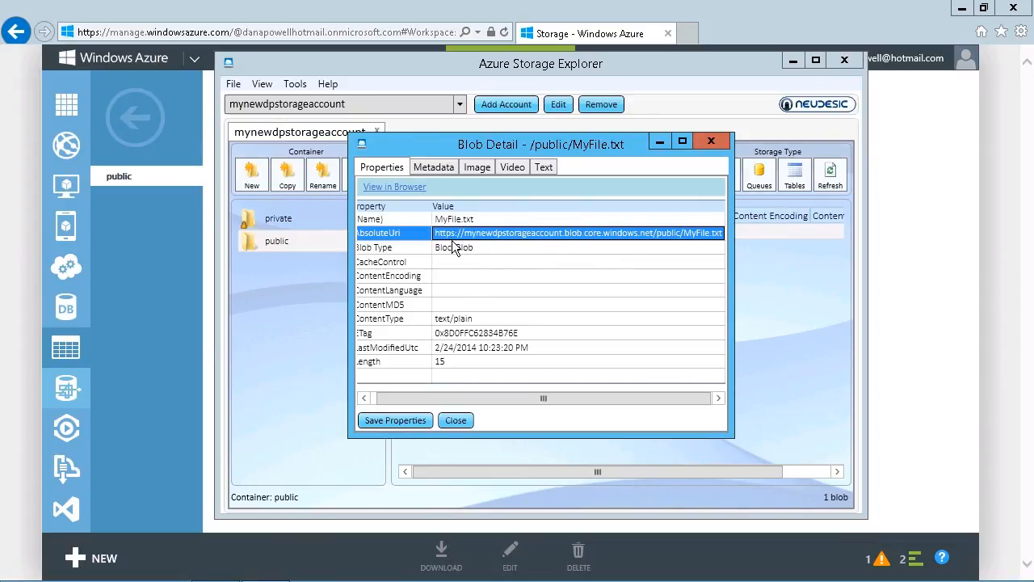
pyautogui.click(413, 195)
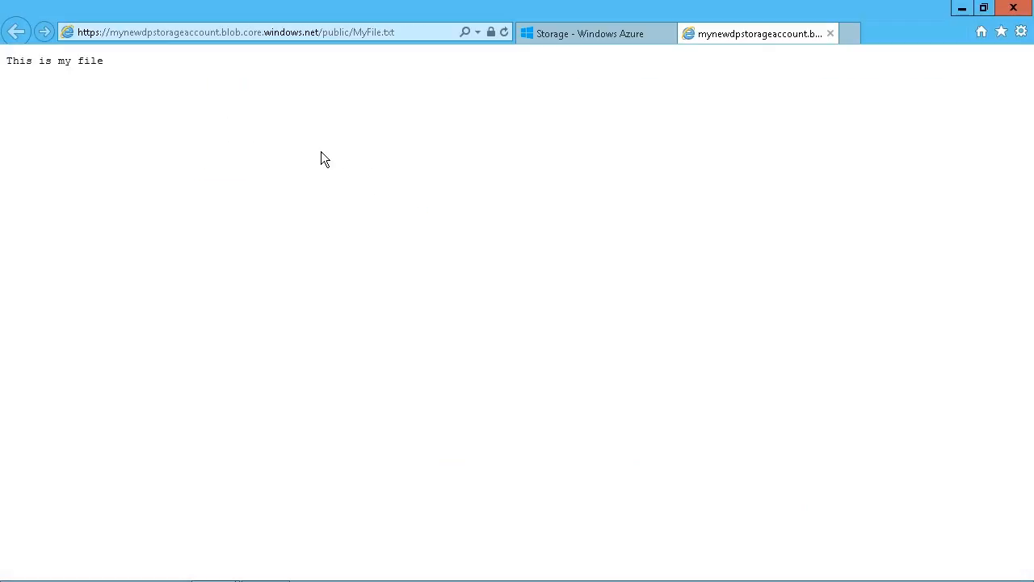
pyautogui.moveTo(95, 69); pyautogui.dragTo(16, 71)
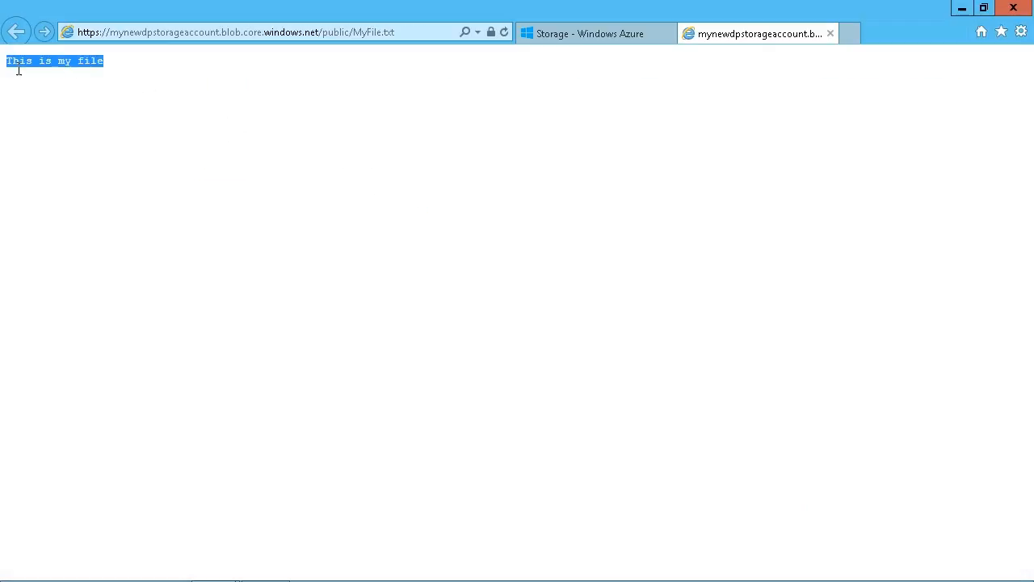
pyautogui.click(156, 94)
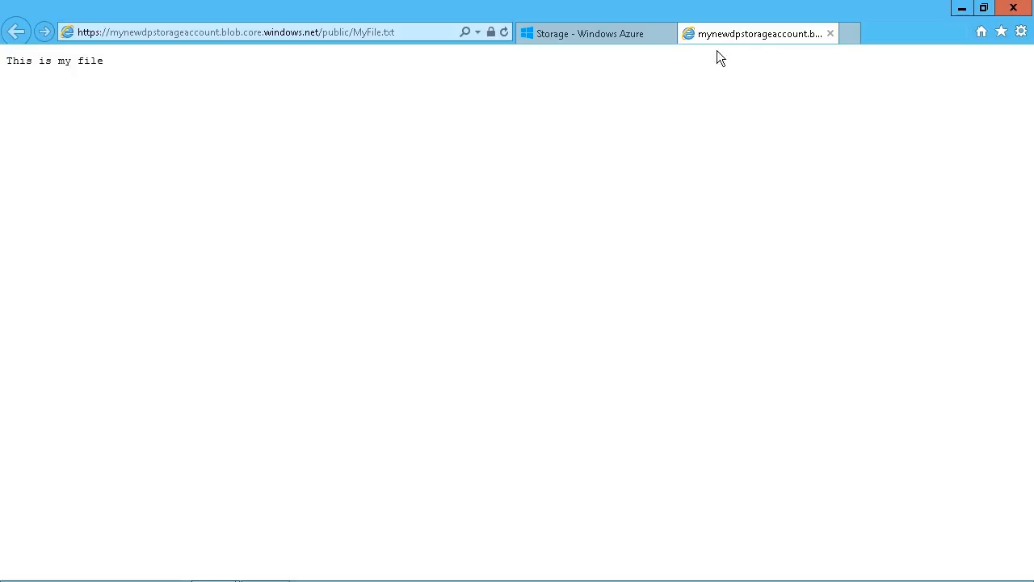
pyautogui.click(835, 36)
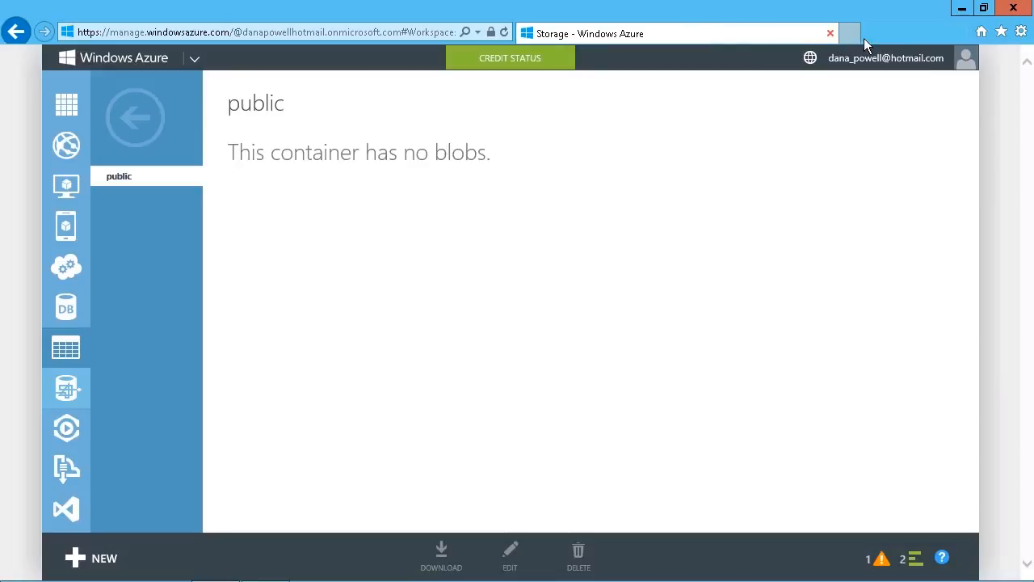
# Minimize the browser, check the contents of the local MyFile.txt on the desktop, and close the file and the blob details
pyautogui.click(962, 8)
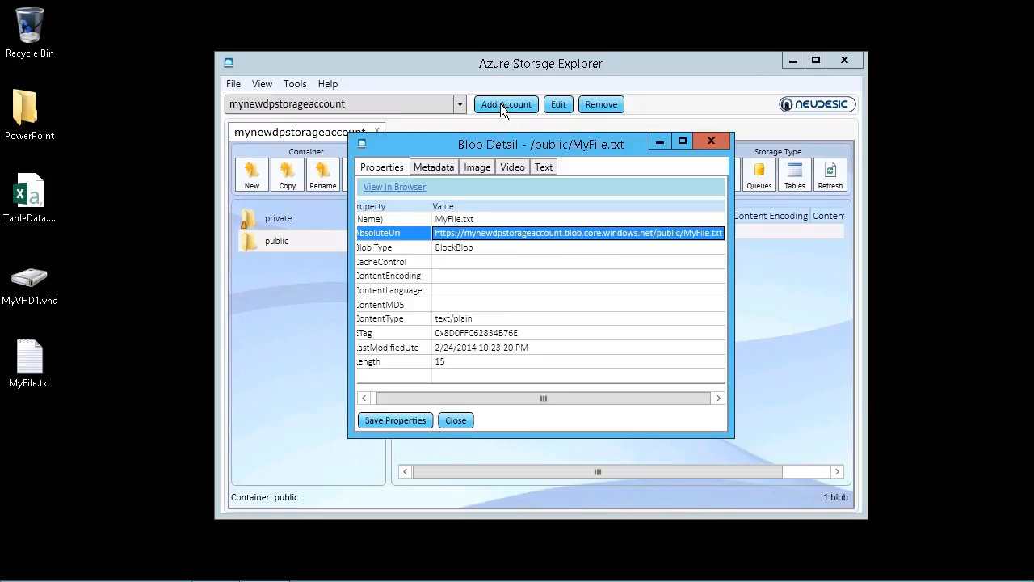
pyautogui.doubleClick(33, 366)
pyautogui.moveTo(231, 118); pyautogui.dragTo(128, 119)
pyautogui.click(879, 80)
pyautogui.click(458, 423)
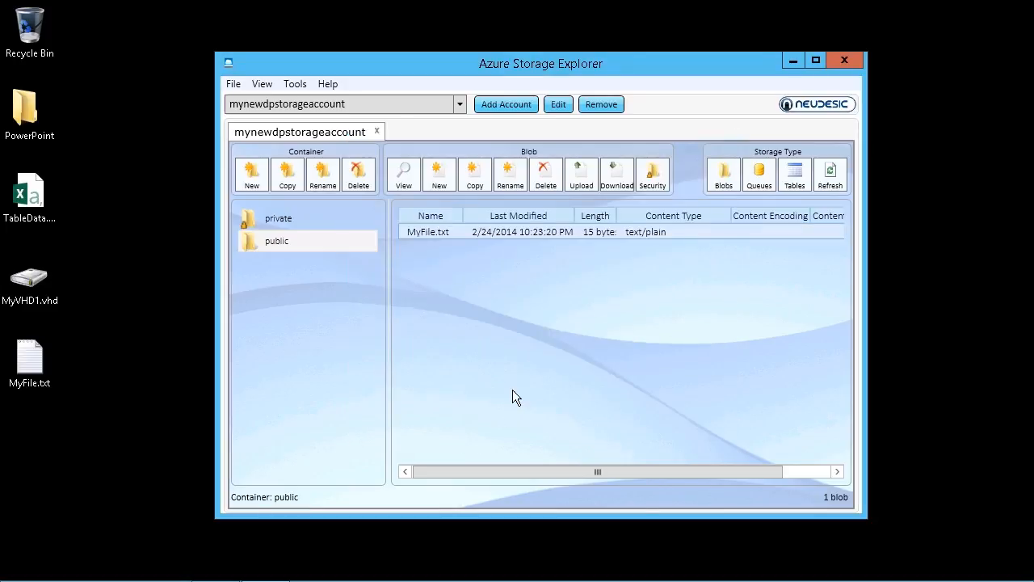
# Open the security settings for the public container and review its access level and shared access signature options
pyautogui.click(283, 249)
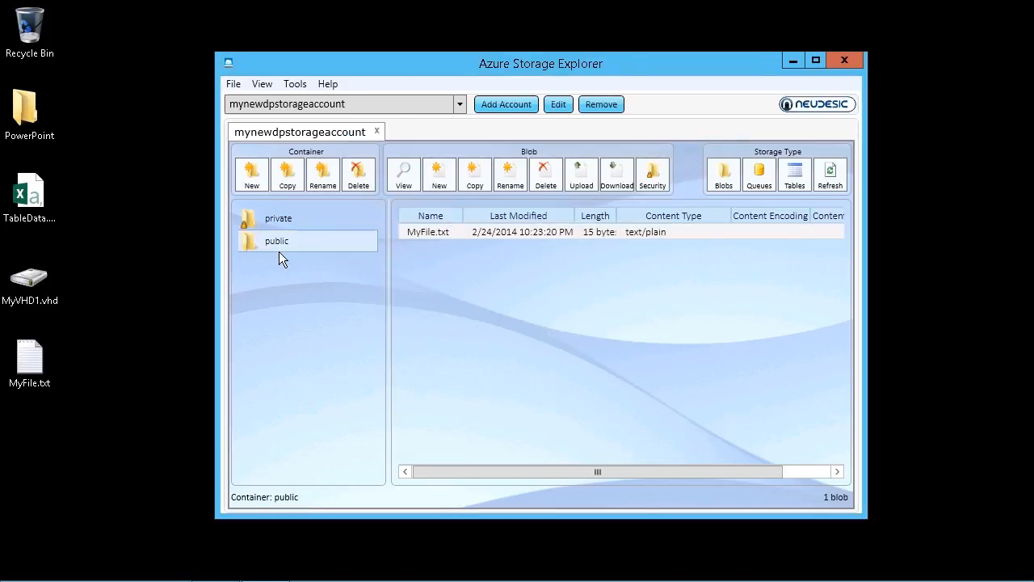
pyautogui.click(661, 186)
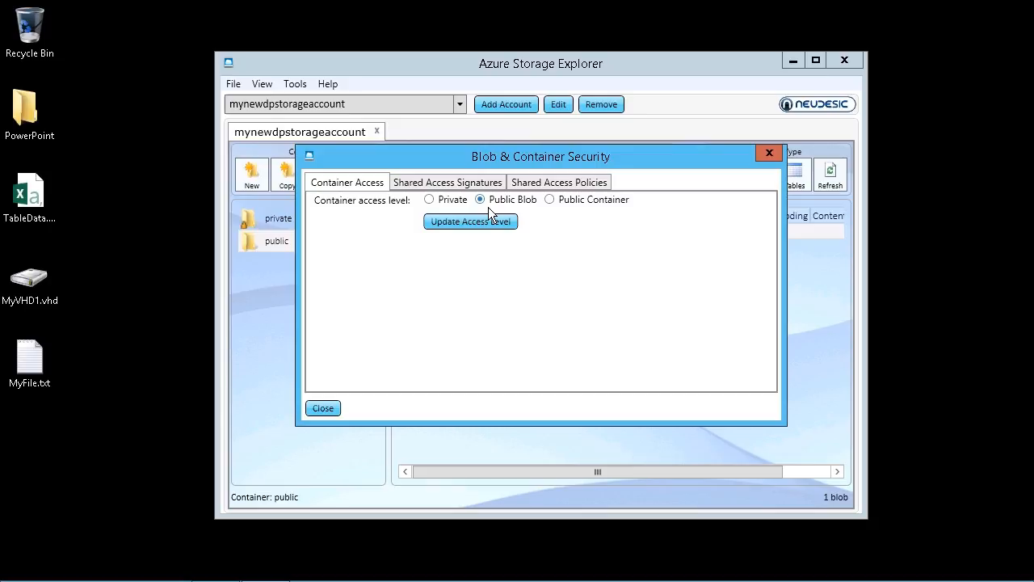
pyautogui.click(452, 186)
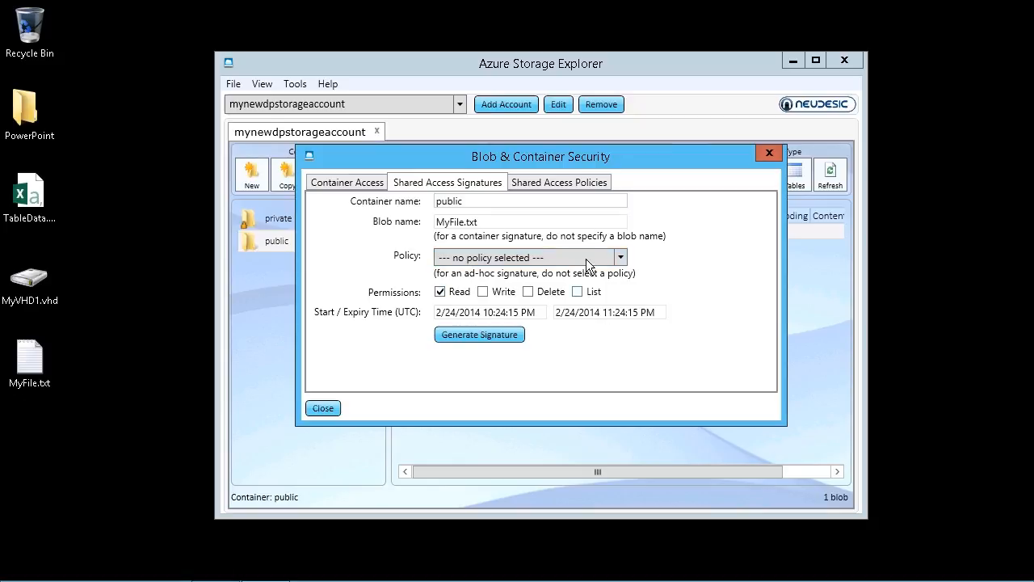
# Add a shared access policy named mypol with Read and Write permissions to the public container
pyautogui.click(572, 190)
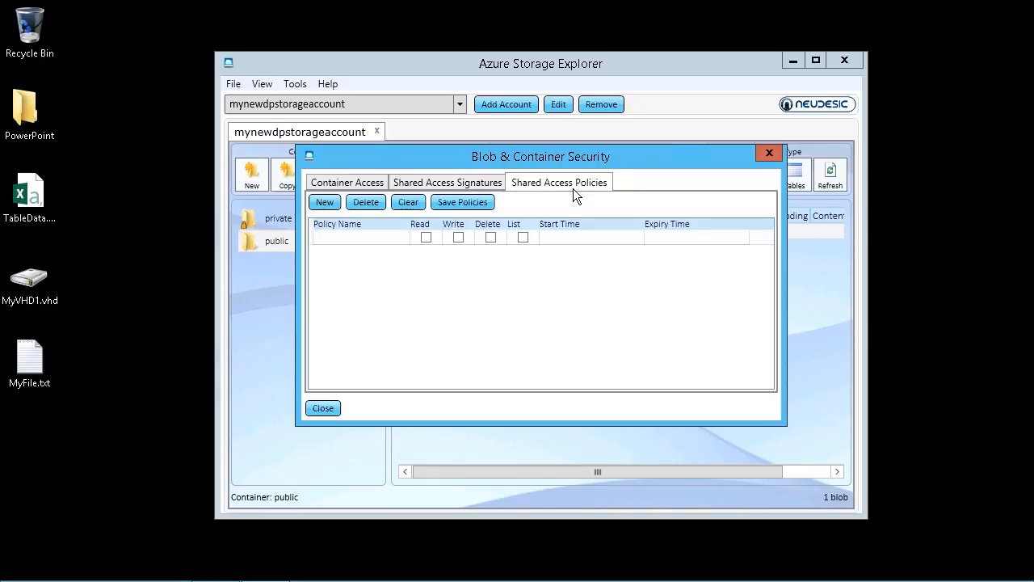
pyautogui.click(338, 244)
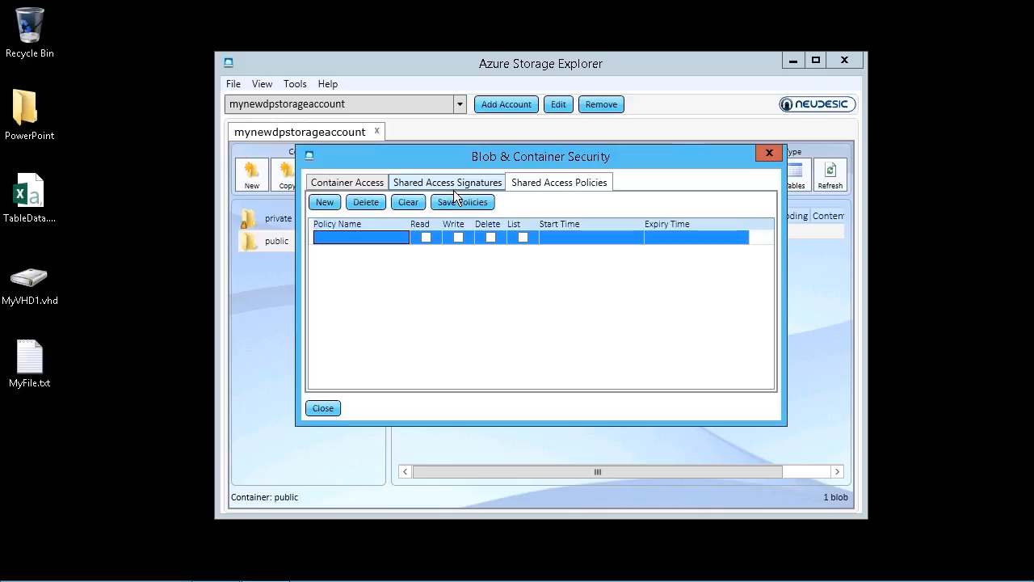
pyautogui.click(345, 241)
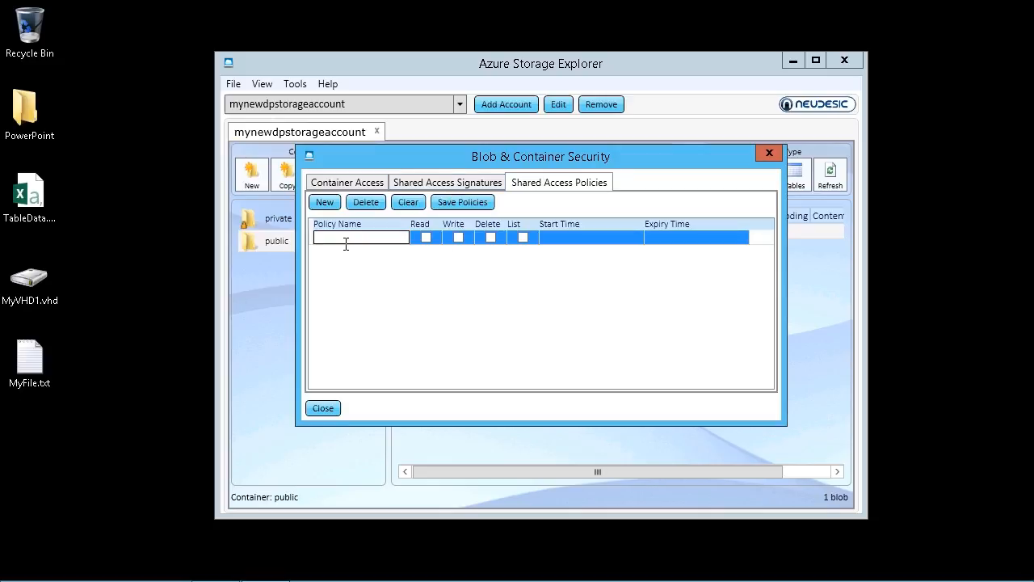
pyautogui.write('mypol')
pyautogui.press('Tab')
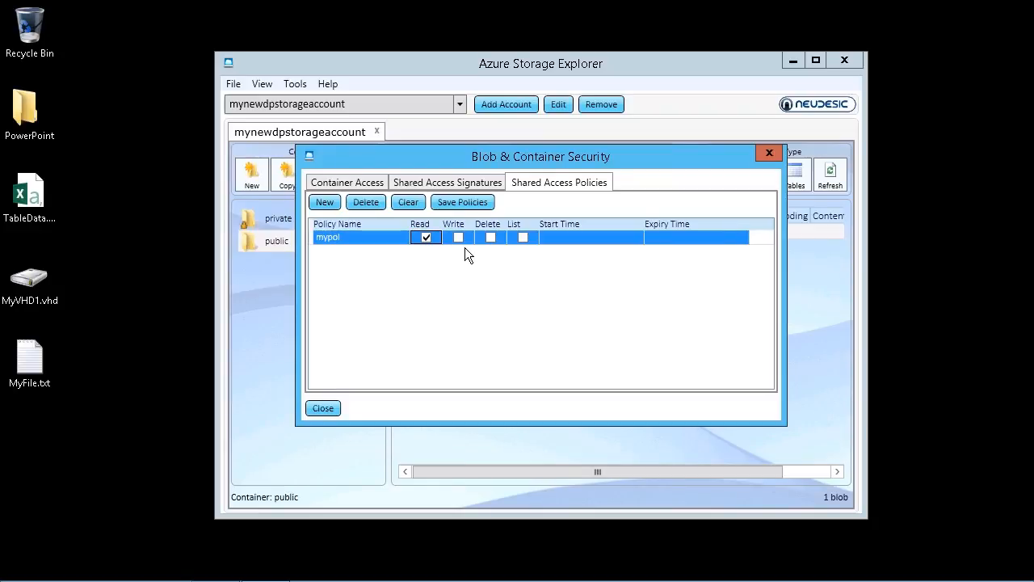
pyautogui.press('Tab')
pyautogui.press('space')
# Examine the start and expiry times of the shared access signature for MyFile.txt
pyautogui.click(438, 191)
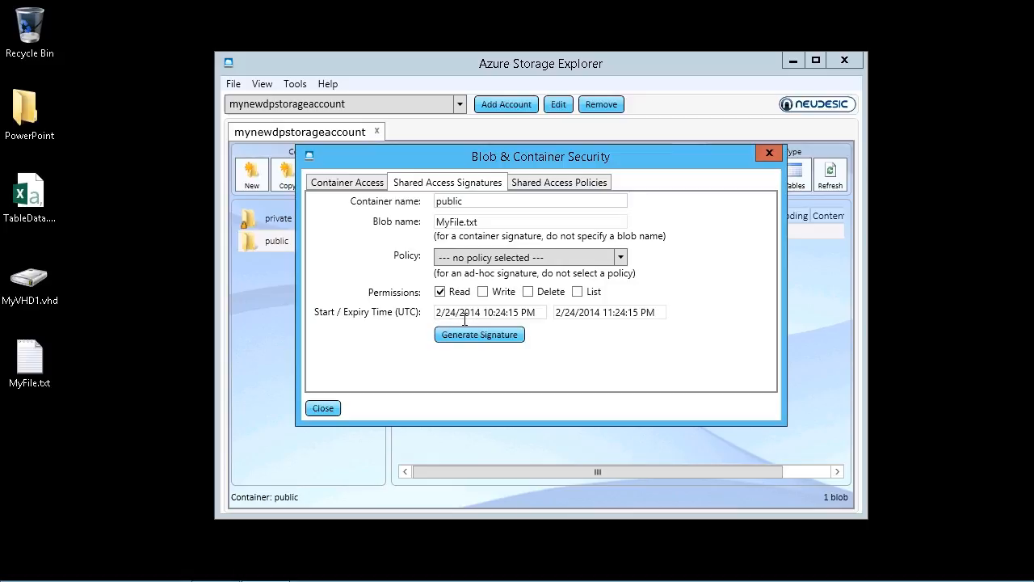
pyautogui.moveTo(488, 319); pyautogui.dragTo(528, 321)
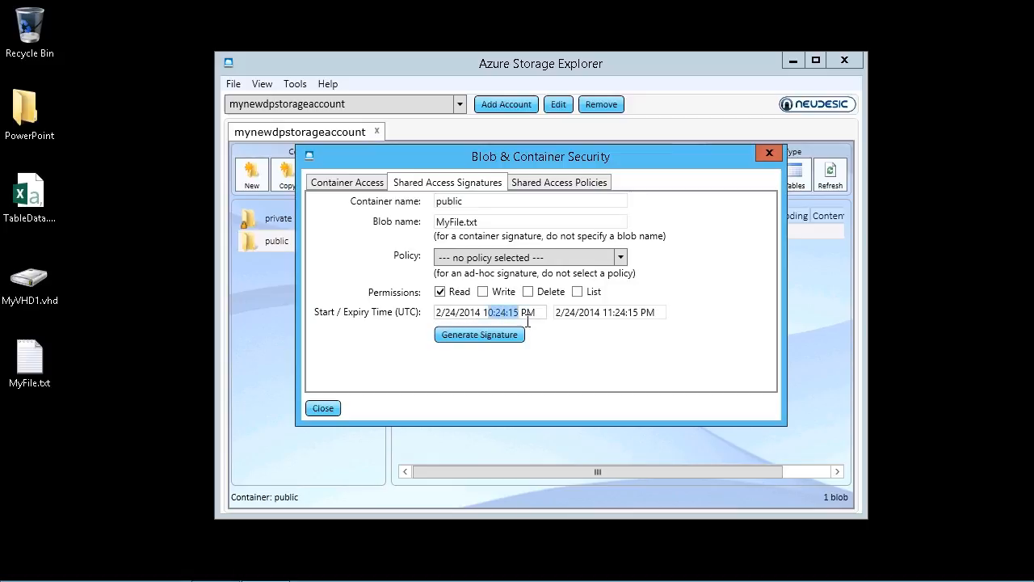
pyautogui.click(543, 319)
pyautogui.moveTo(603, 318); pyautogui.dragTo(559, 320)
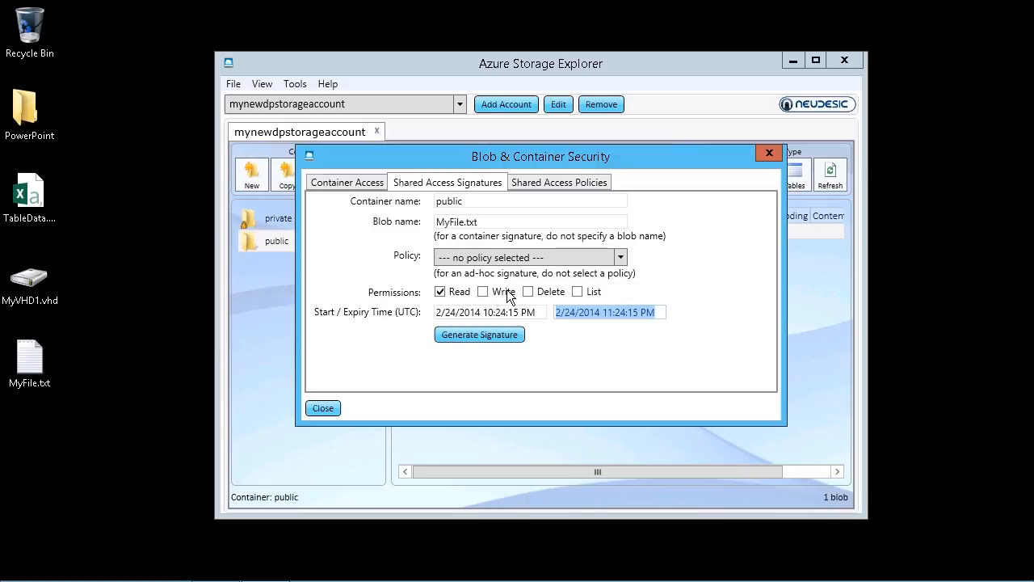
pyautogui.click(669, 321)
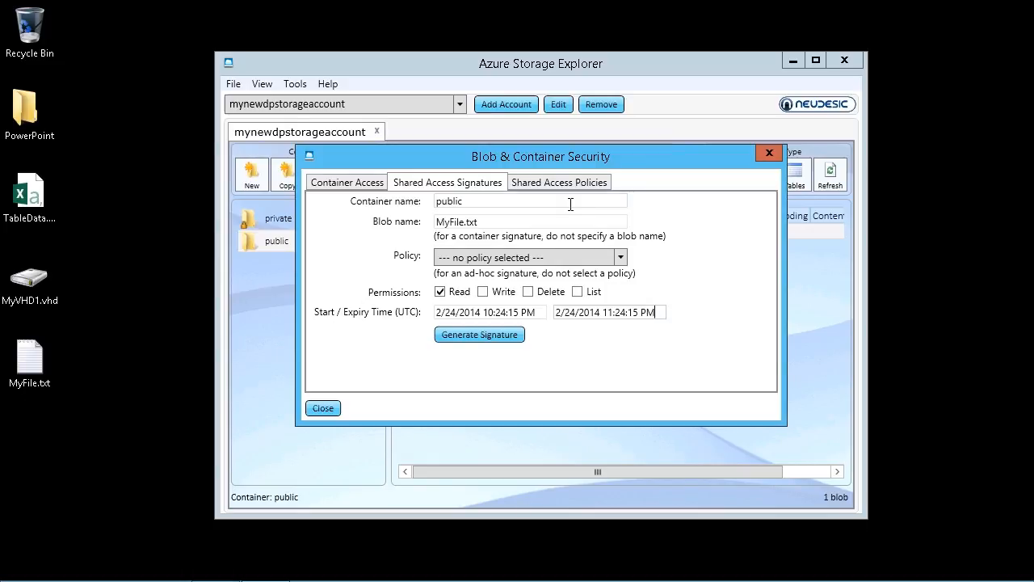
# Copy the shared access signature's start time, 2/24/2014 10:24:15 PM, into the start time of the mypol policy
pyautogui.click(552, 321)
pyautogui.moveTo(551, 320); pyautogui.dragTo(436, 309)
pyautogui.hotkey('ctrl', 'c')
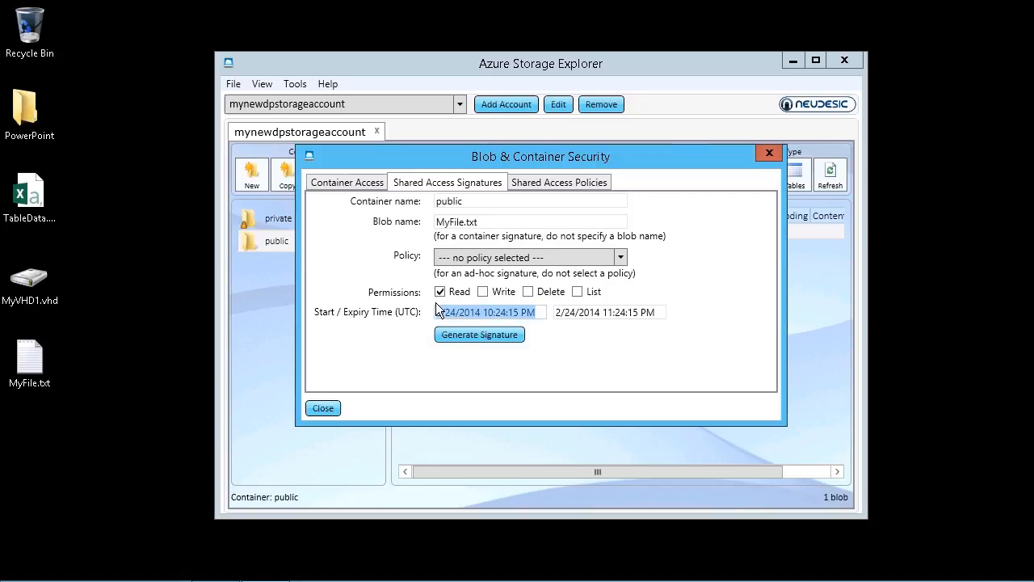
pyautogui.click(571, 189)
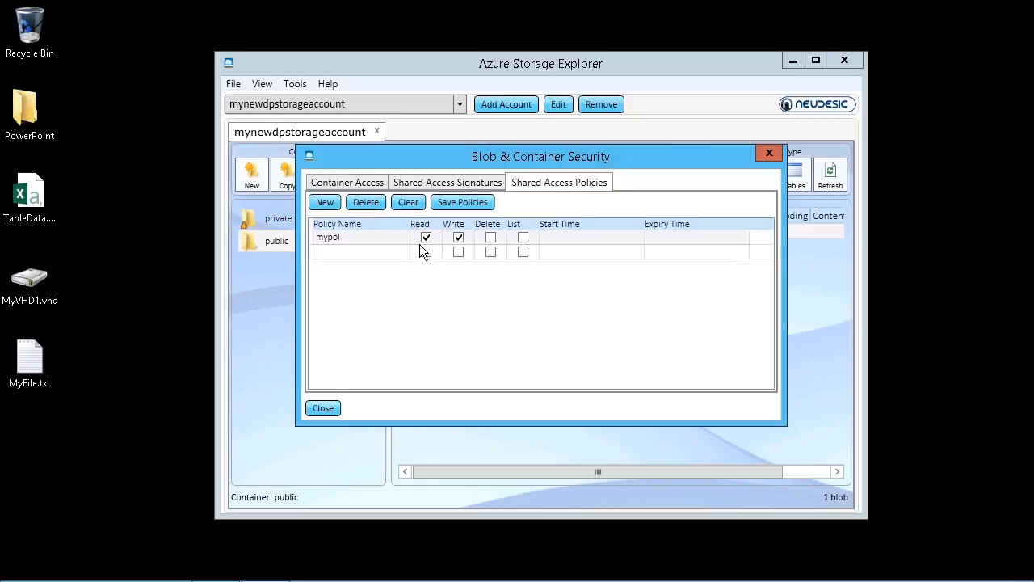
pyautogui.click(573, 243)
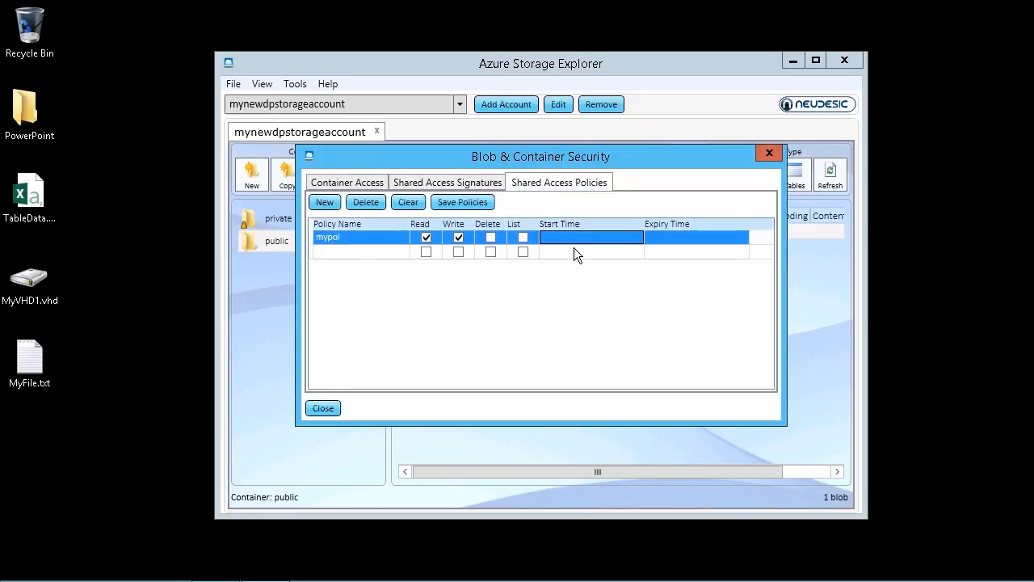
pyautogui.hotkey('ctrl', 'v')
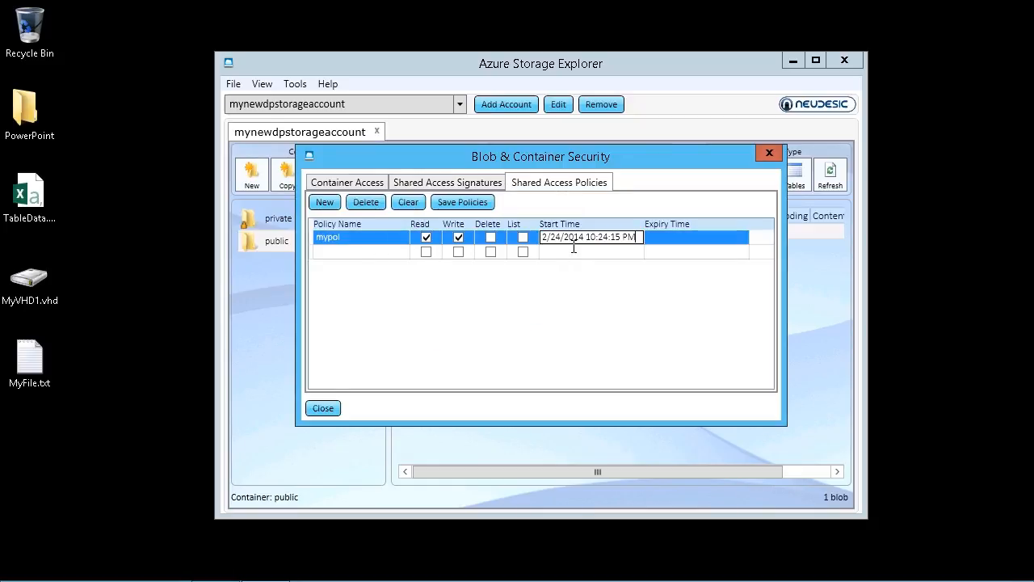
# Set the mypol policy's expiry time to 2/24/2015 10:24:15 PM and save the container's shared access policies
pyautogui.click(691, 243)
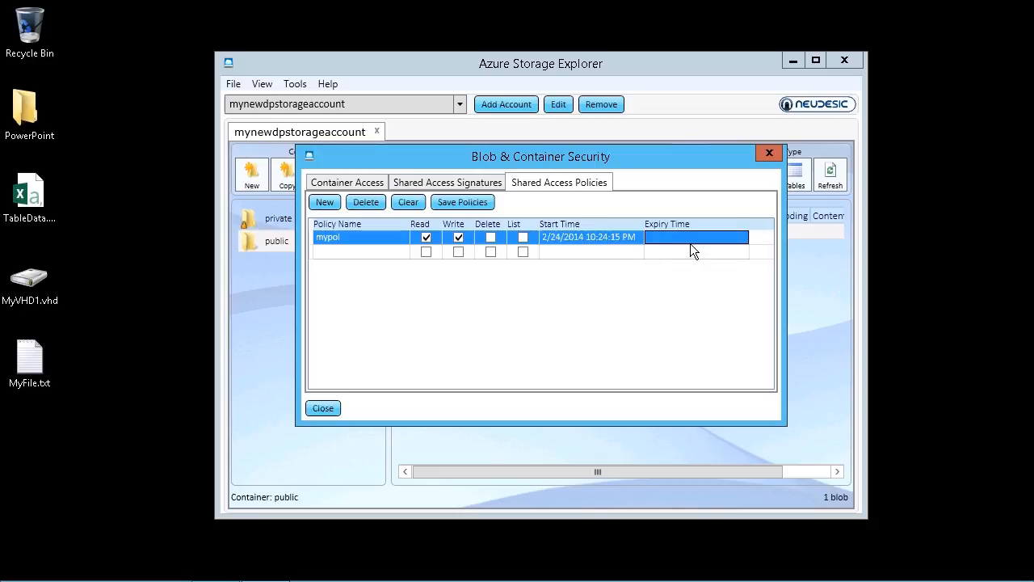
pyautogui.click(699, 245)
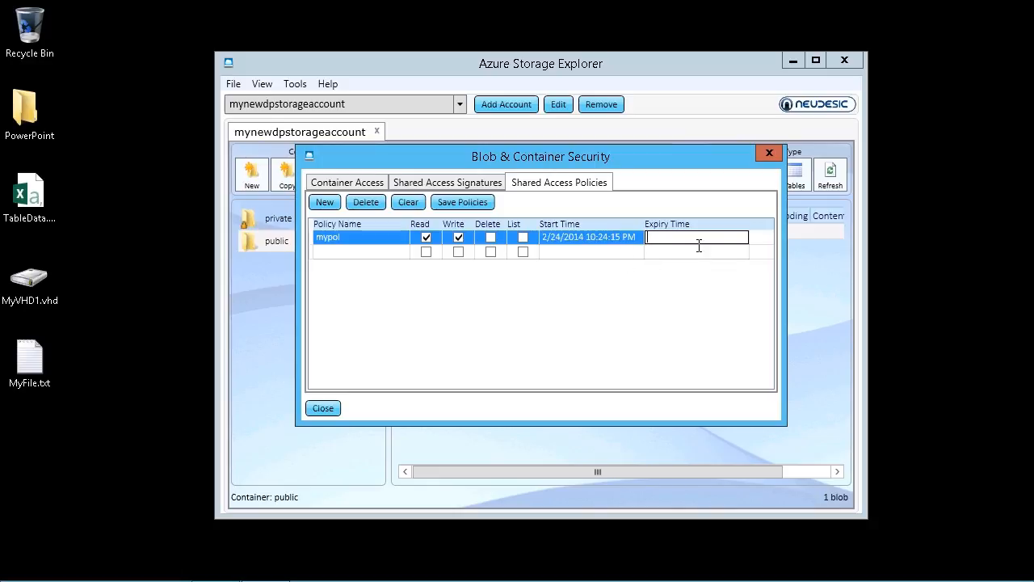
pyautogui.hotkey('ctrl', 'v')
pyautogui.moveTo(695, 243); pyautogui.dragTo(694, 243)
pyautogui.write('5')
pyautogui.click(470, 205)
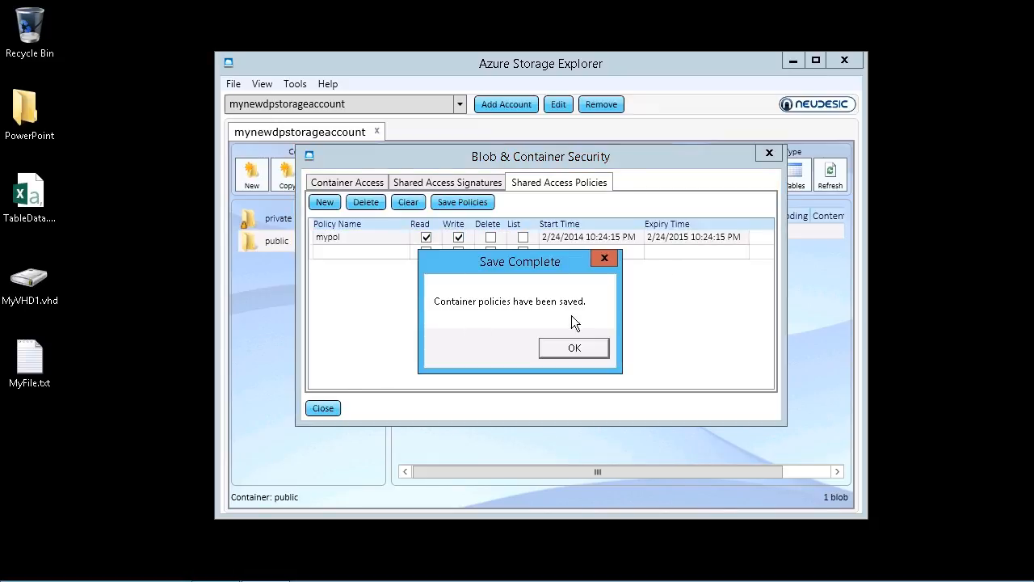
pyautogui.click(585, 357)
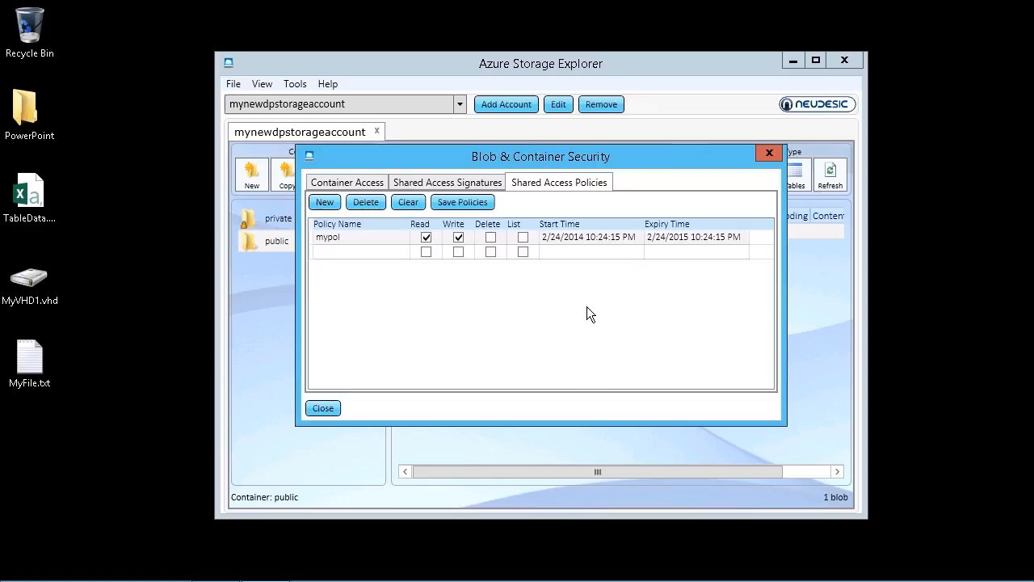
# Check which policies can be chosen for the shared access signature of MyFile.txt, and return to the shared access policies
pyautogui.click(458, 187)
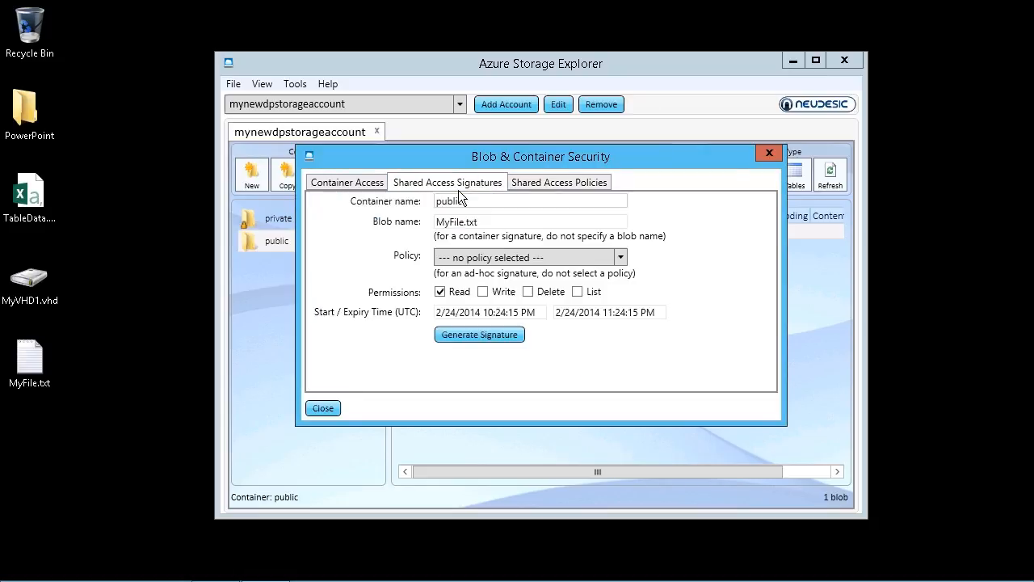
pyautogui.click(626, 262)
pyautogui.click(616, 262)
pyautogui.click(555, 187)
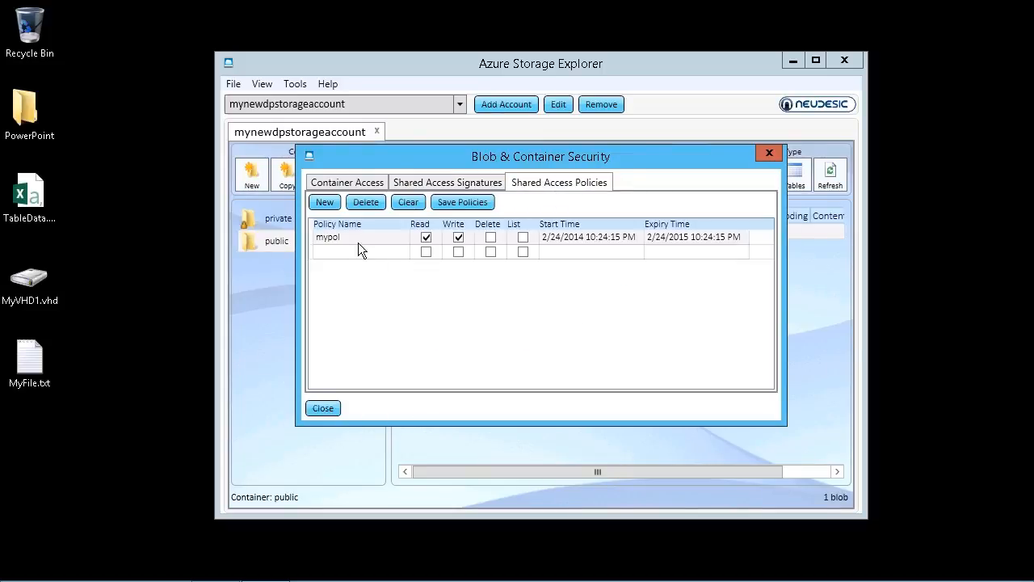
# Save the public container's shared access policies again and close the security settings
pyautogui.click(474, 207)
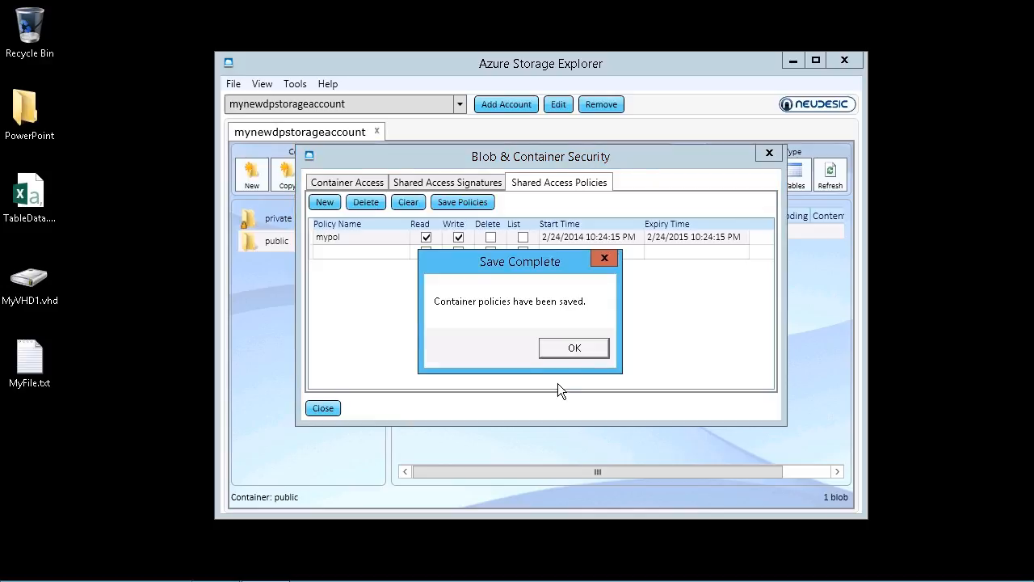
pyautogui.click(573, 348)
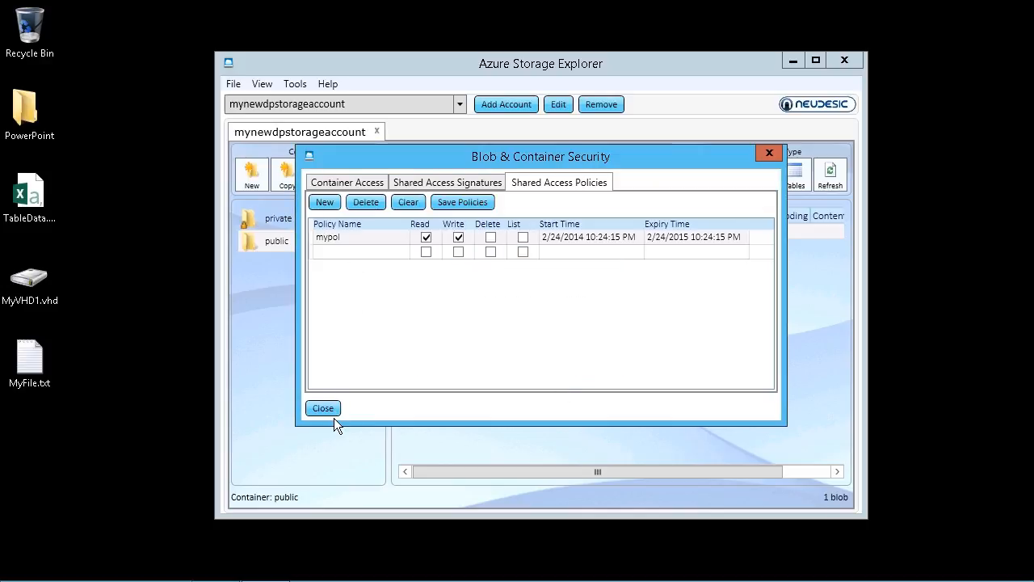
pyautogui.click(328, 412)
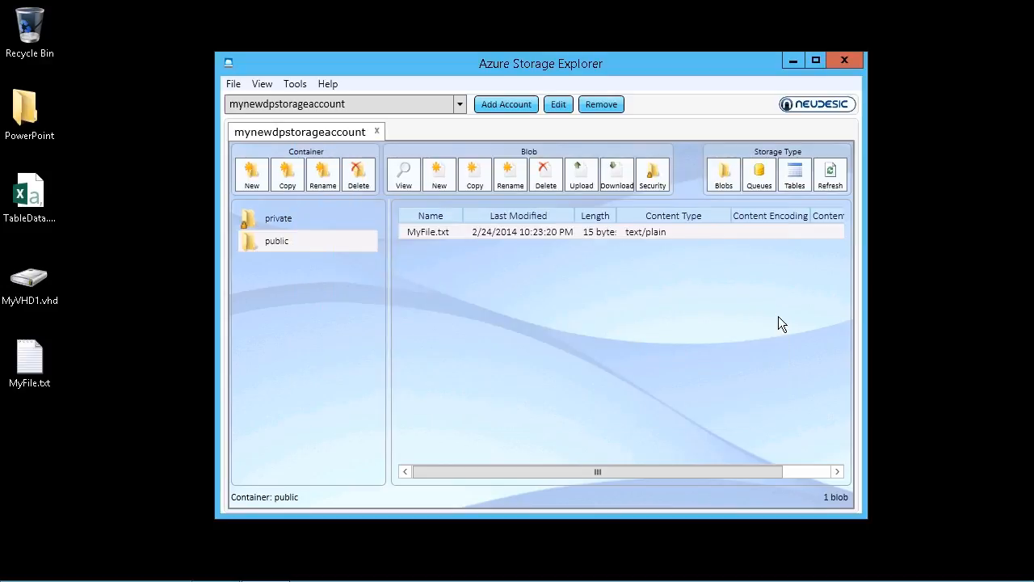
# Reopen the security settings, choose the mypol policy for the shared access signature of MyFile.txt, and close the settings
pyautogui.click(664, 182)
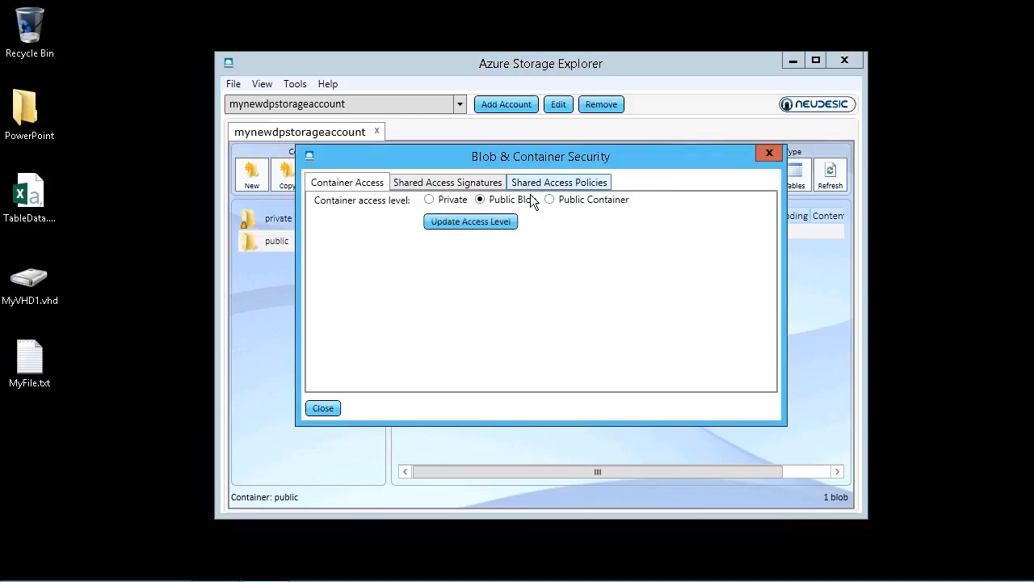
pyautogui.click(424, 182)
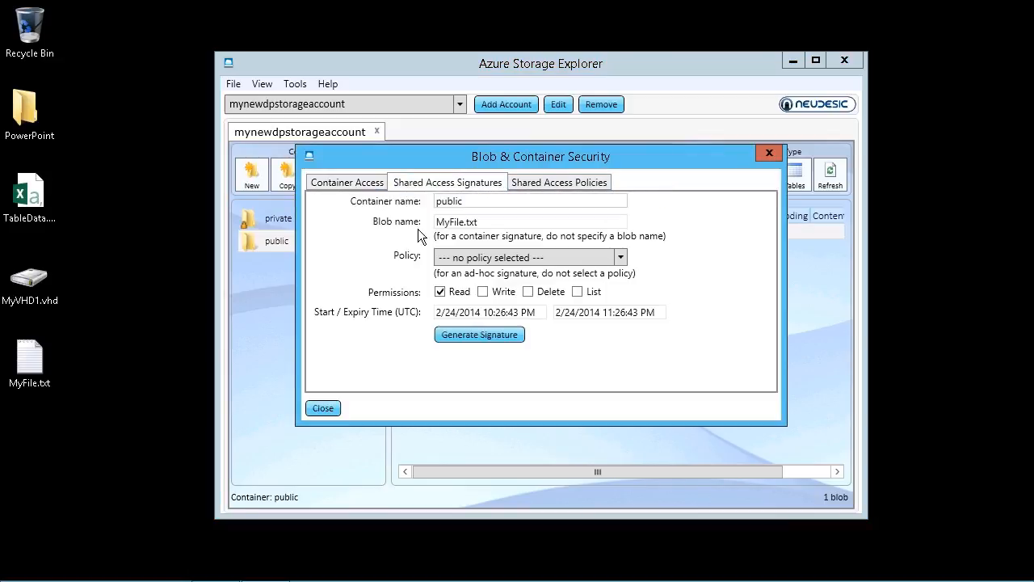
pyautogui.click(620, 259)
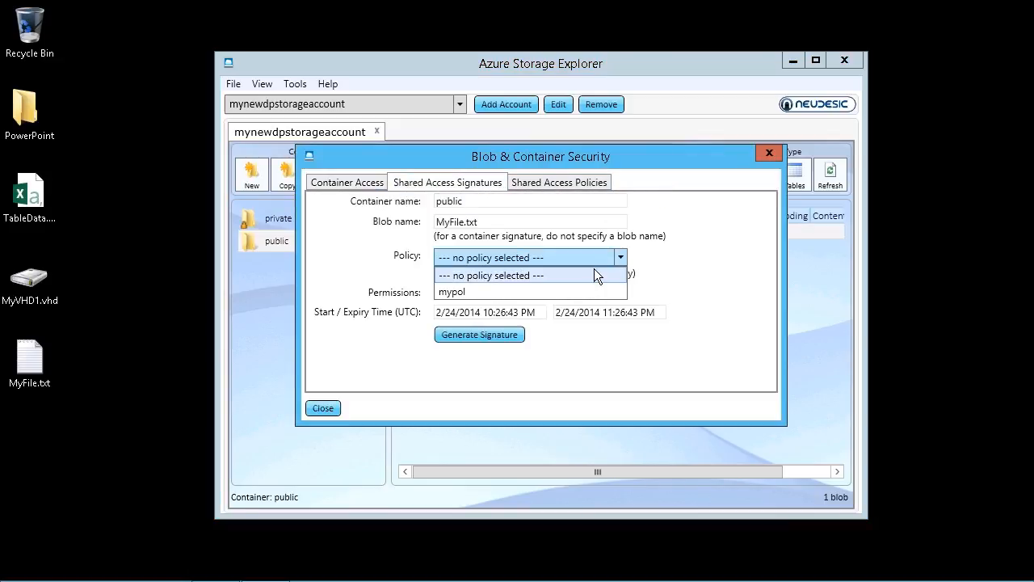
pyautogui.click(453, 292)
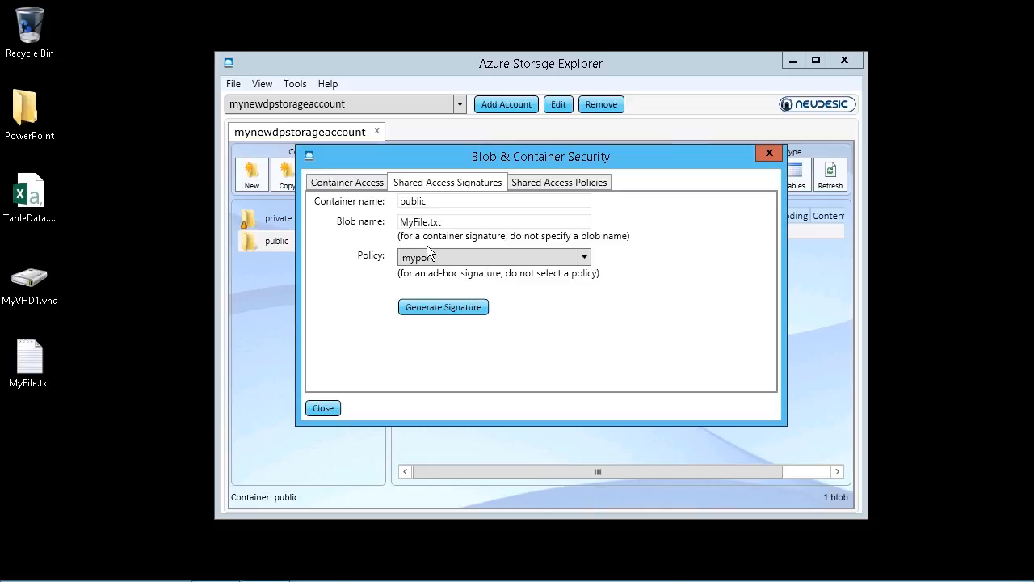
pyautogui.click(323, 408)
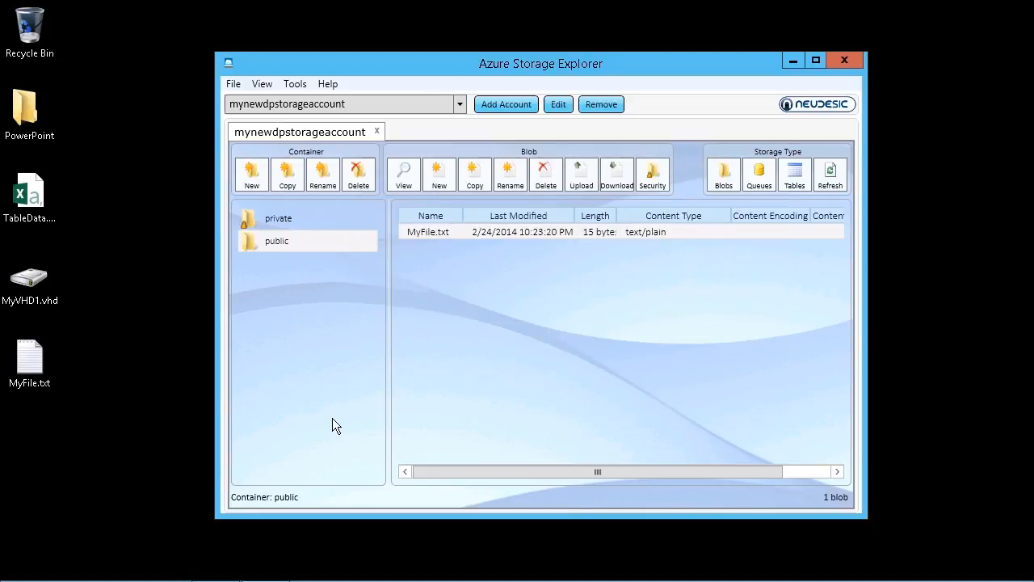
# View MyFile.txt in the browser from its blob details, and close the page to return to the Windows Azure portal
pyautogui.doubleClick(430, 238)
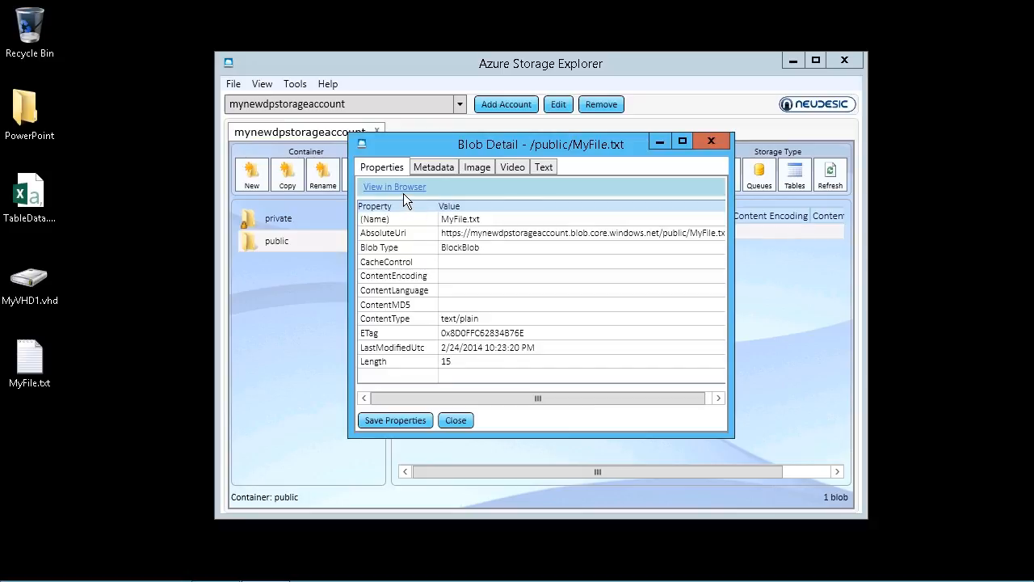
pyautogui.click(404, 192)
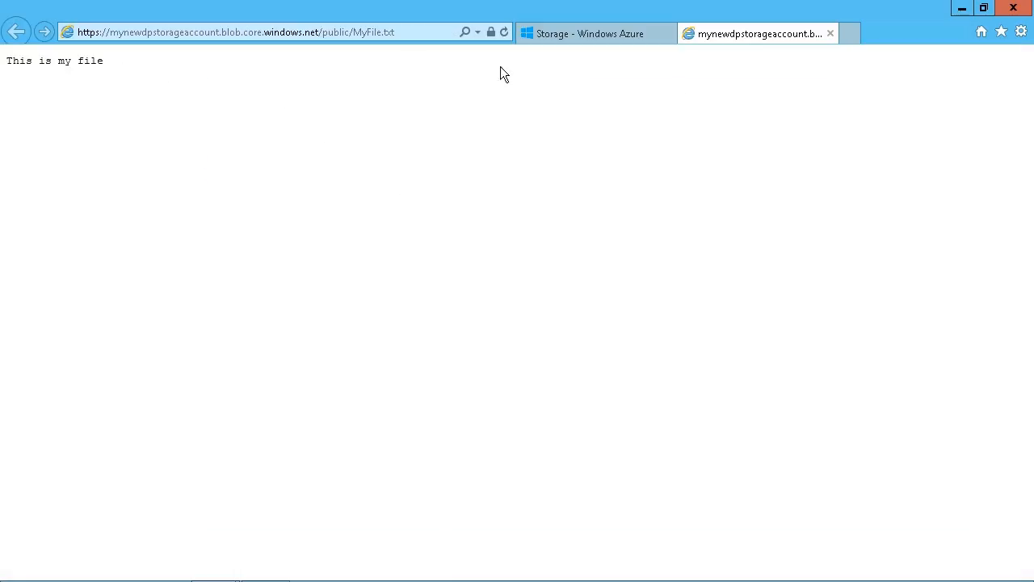
pyautogui.click(840, 41)
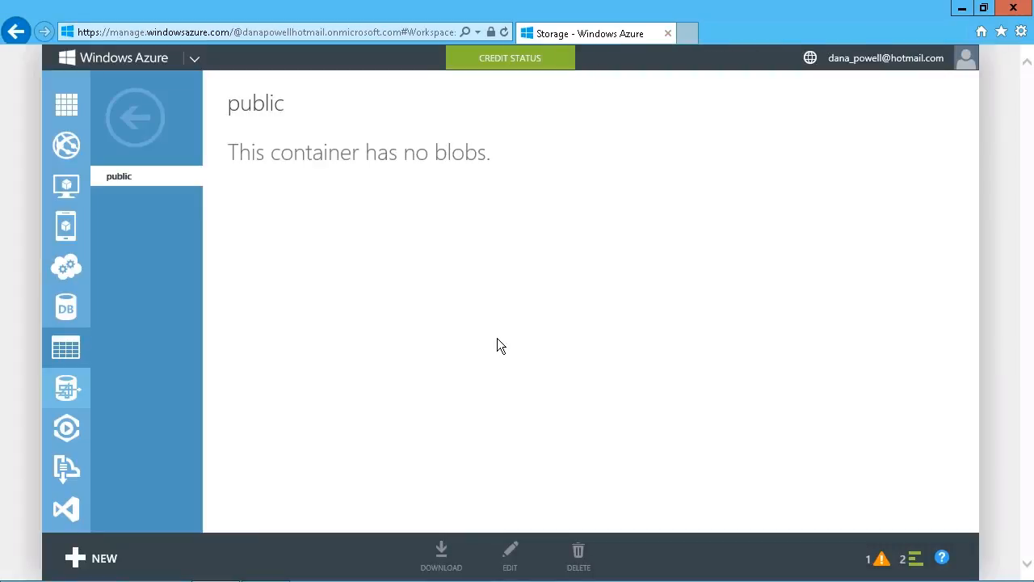